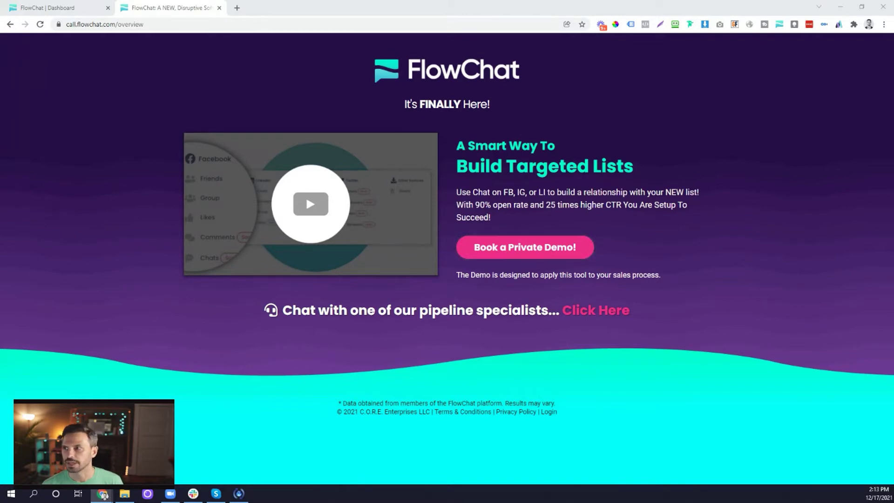
Open the '*FB02 - COLD OUTREACH - COACHES/CONSULTANTS' pipeline board from the Dashboard's Pipelines menu
click(77, 10)
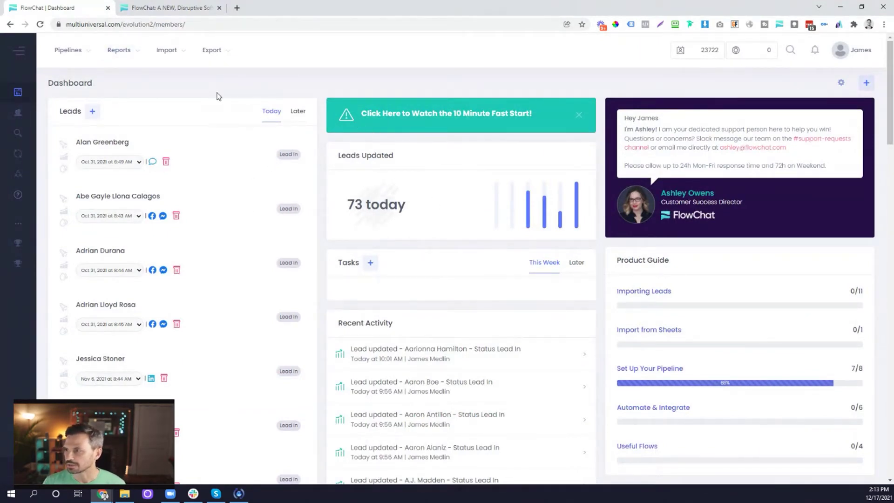
click(90, 56)
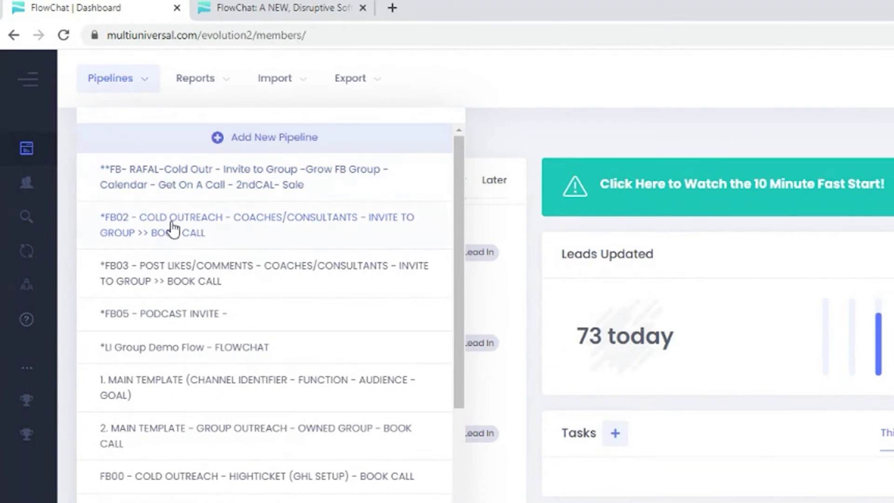
click(173, 229)
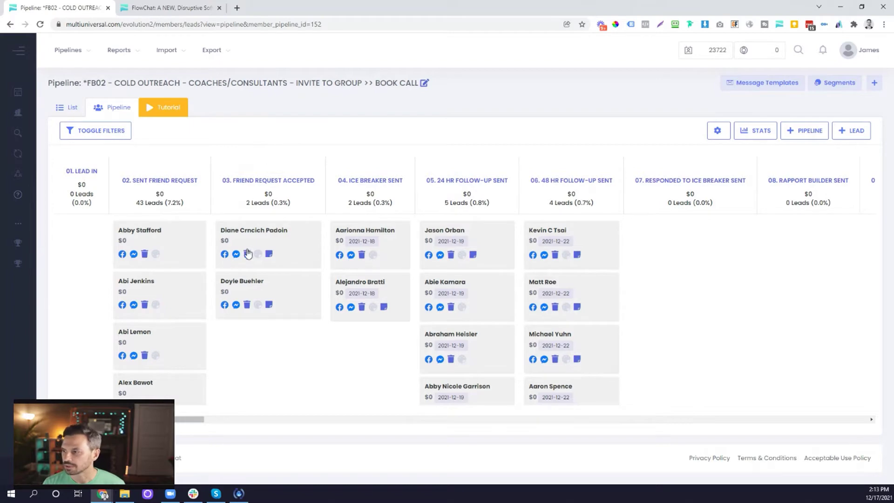
Choose a message template for a lead in the Friend Request Accepted stage
right_click(276, 188)
key(Escape)
click(275, 188)
click(267, 205)
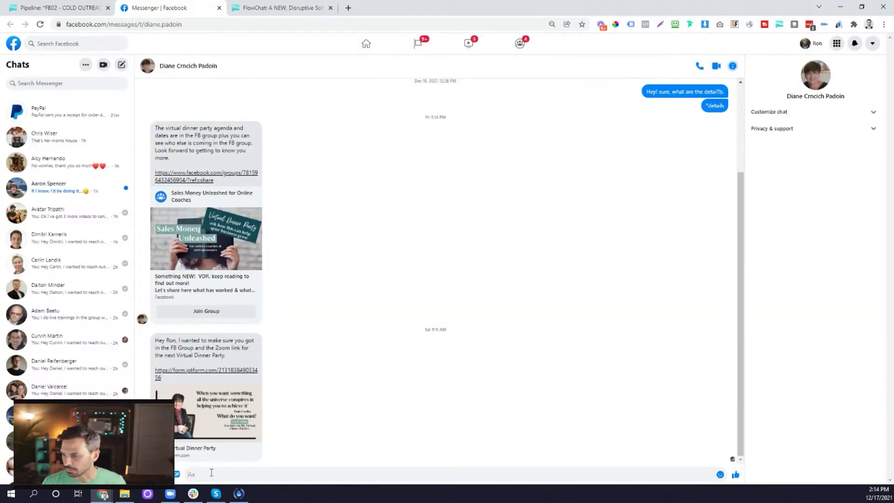
Paste the outreach message into the Messenger chat, then return to the pipeline board
key(ctrl+v)
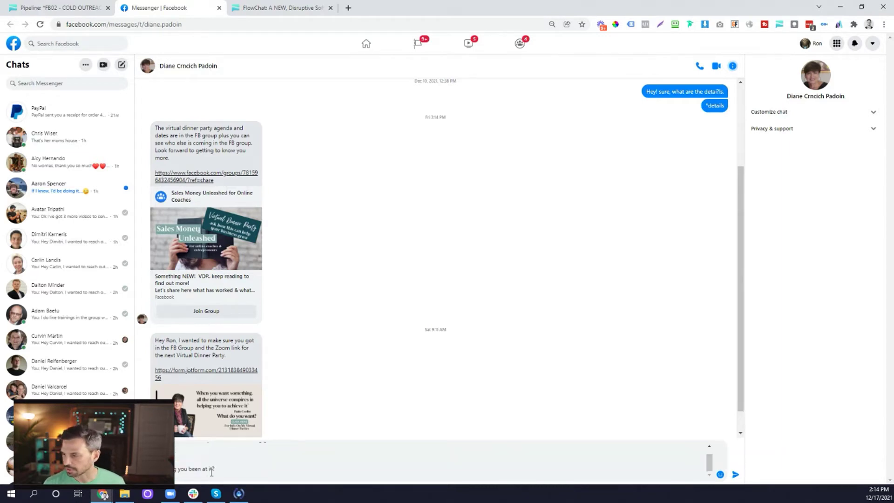
mouse_move(709, 466)
mouse_down()
mouse_move(709, 457)
mouse_move(707, 470)
mouse_up()
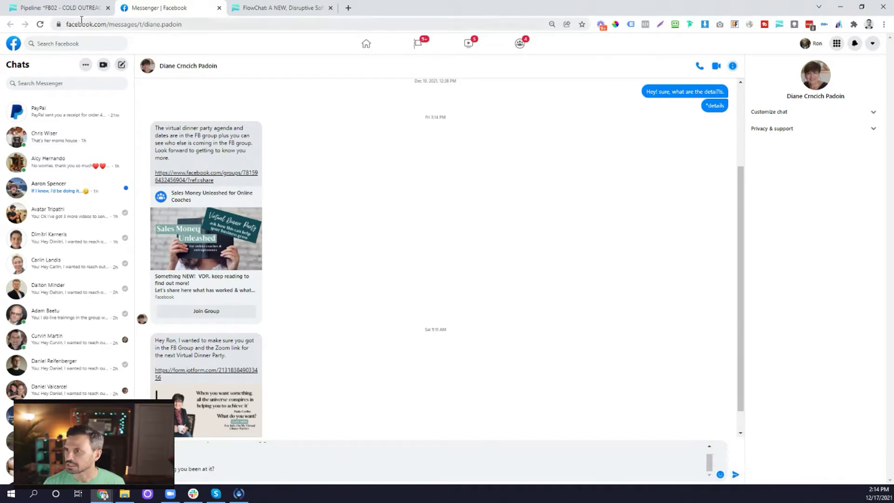
click(60, 8)
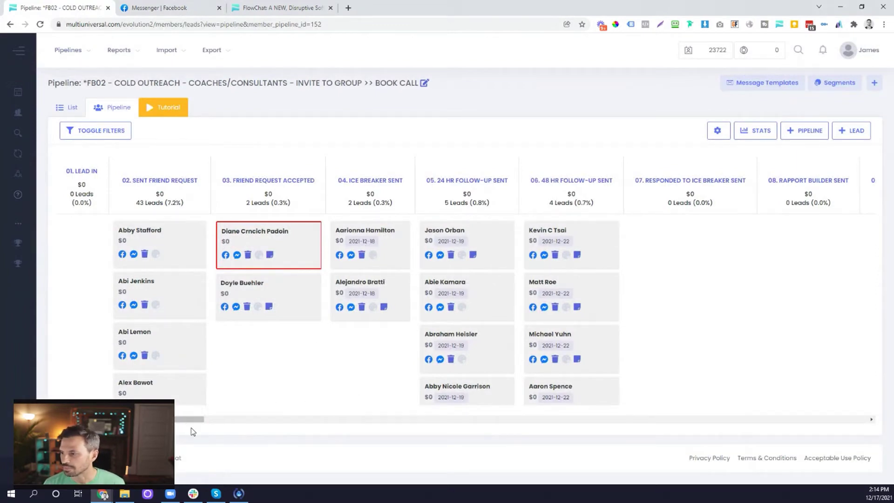
mouse_move(186, 421)
mouse_down()
mouse_move(307, 447)
mouse_move(812, 448)
mouse_up()
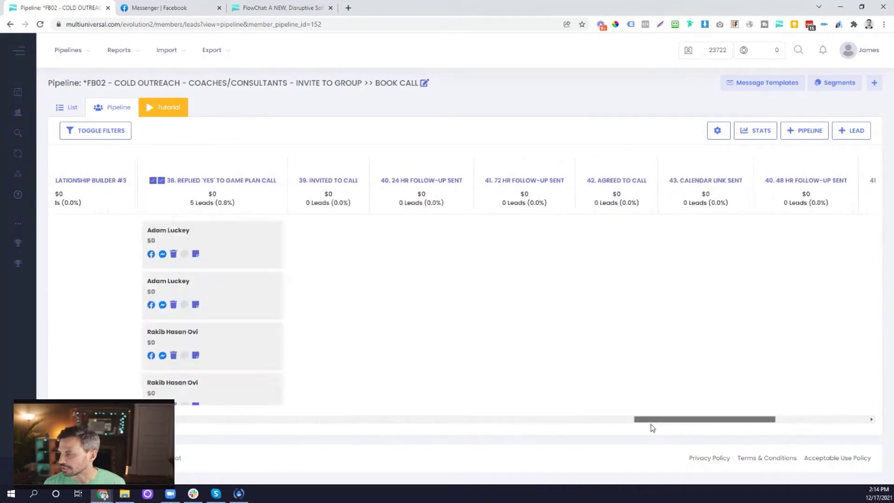
drag(616, 420, 65, 420)
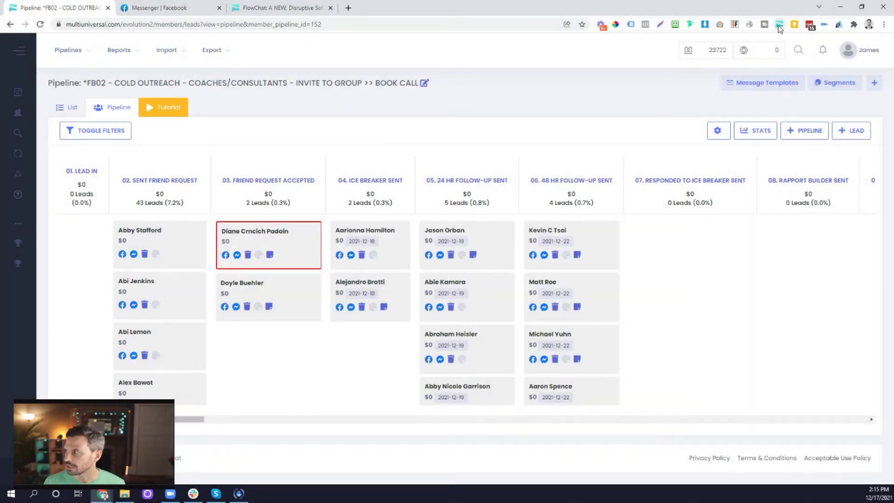
View the FlowChat extension's profile-import options, then bring up the Facebook profile page
click(780, 26)
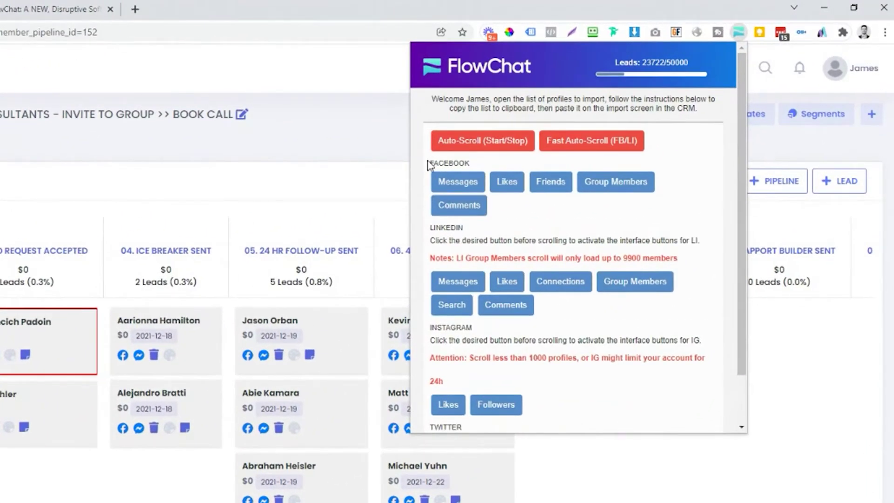
drag(429, 164, 471, 164)
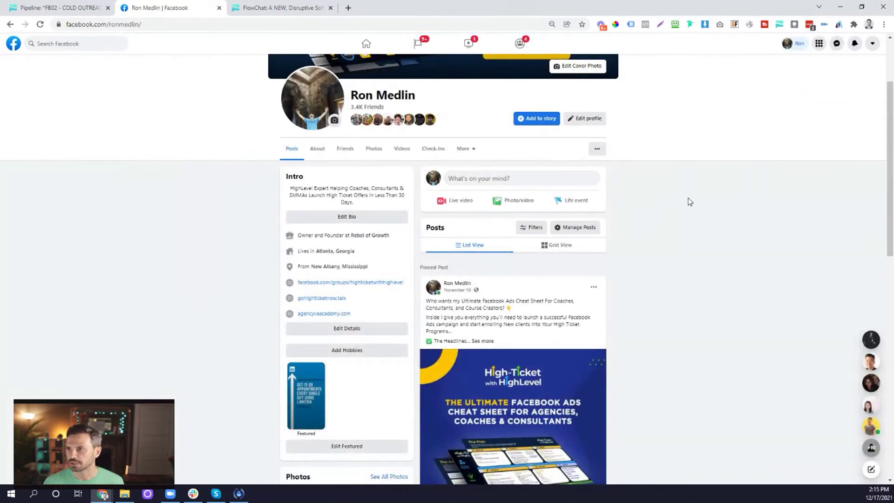
Expand the pinned cheat-sheet post's full text
scroll(690, 201, down, 3)
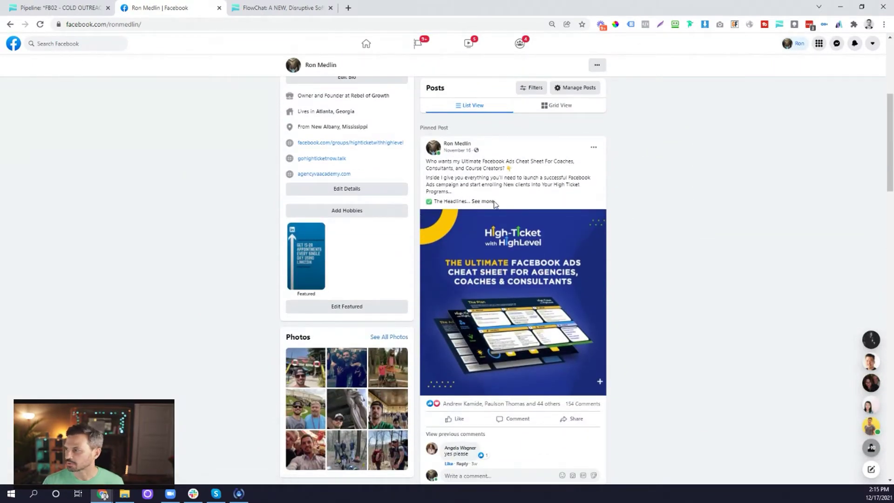
click(493, 202)
scroll(624, 224, down, 2)
scroll(624, 225, up, 1)
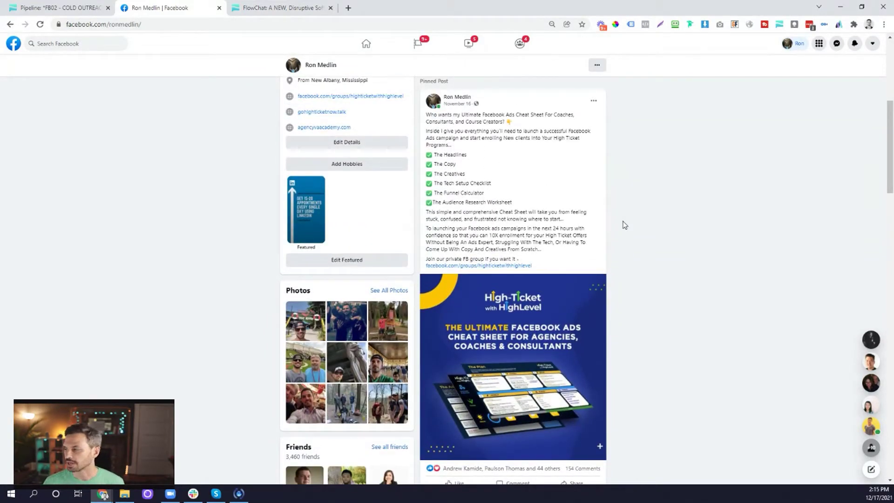
scroll(633, 247, down, 2)
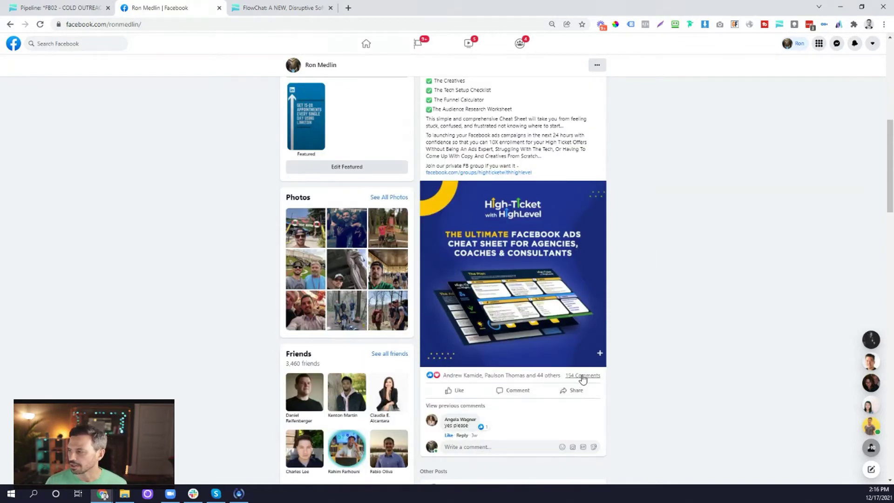
click(582, 377)
Show the post's 154 comments and load the 30 previous ones
scroll(629, 366, down, 2)
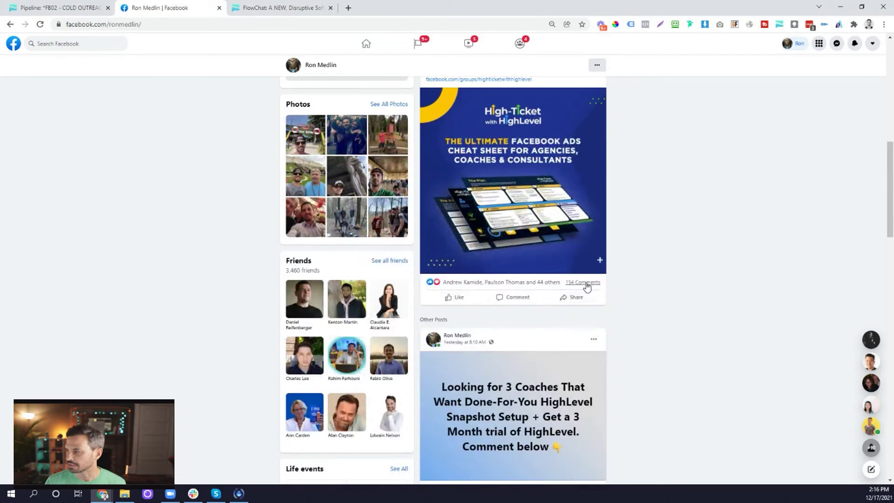
click(586, 283)
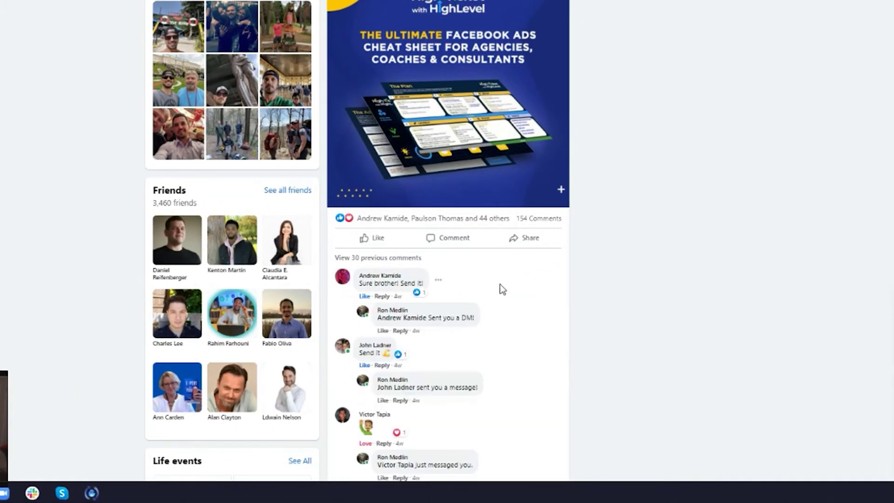
click(378, 257)
scroll(521, 275, down, 1)
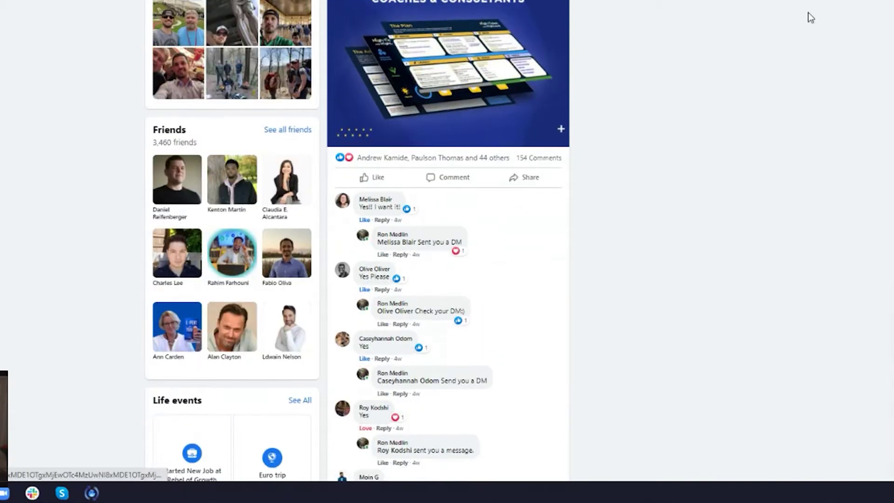
scroll(735, 62, up, 1)
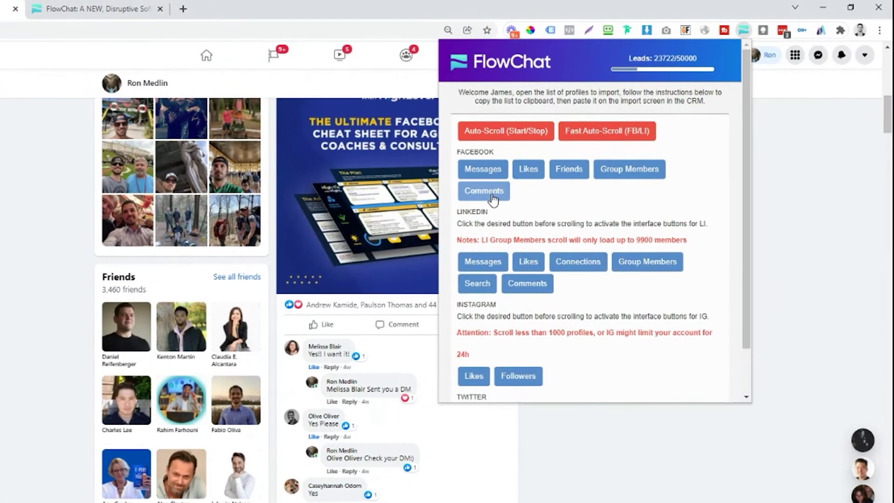
Gather the post's commenters with FlowChat and copy all 81 profiles to the clipboard
click(493, 199)
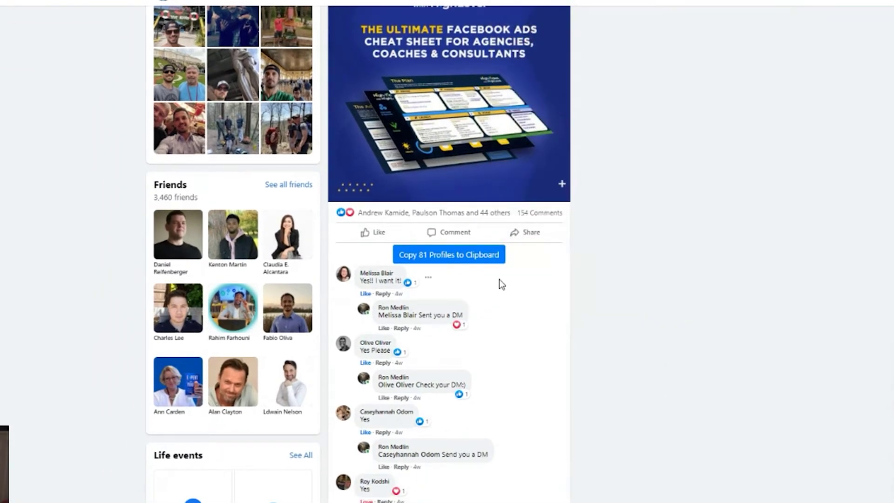
scroll(499, 284, down, 2)
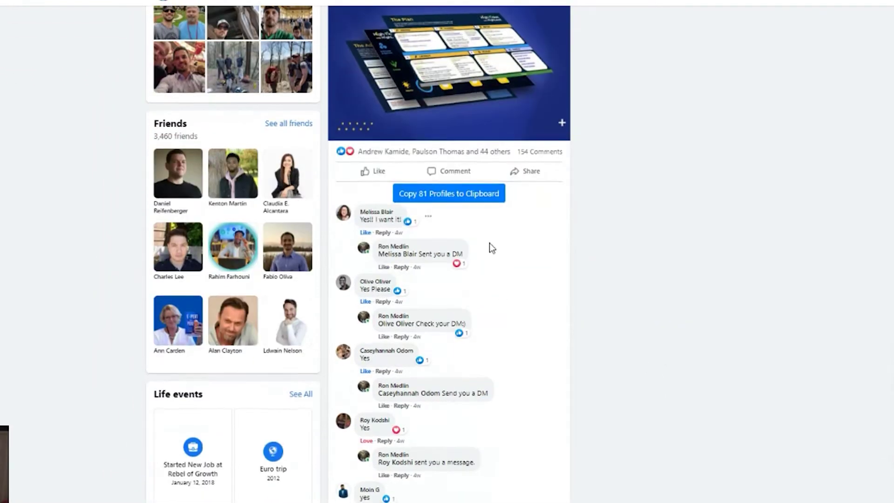
scroll(492, 248, down, 3)
scroll(475, 186, up, 1)
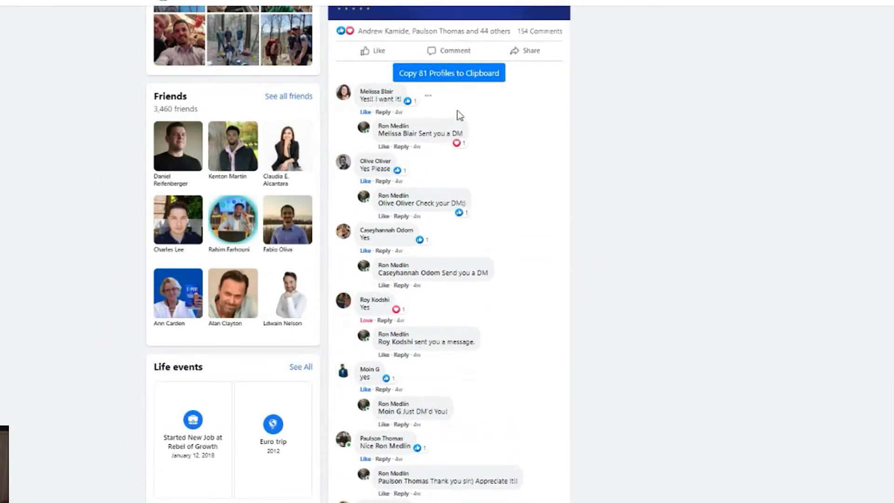
click(440, 80)
mouse_move(465, 252)
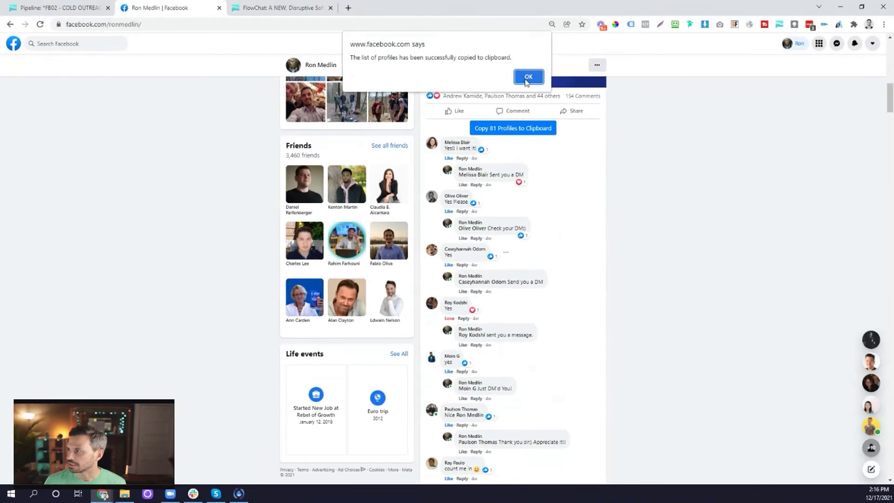
click(529, 73)
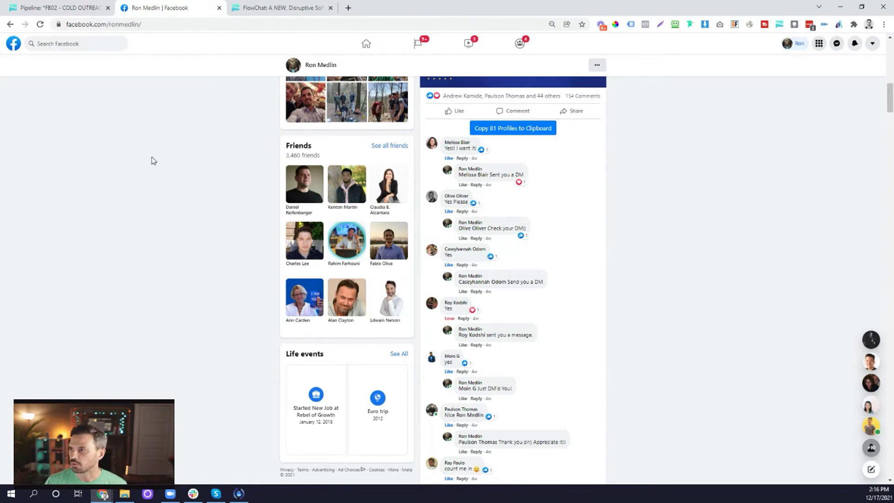
Search Facebook for 'coaches' and filter the results to Groups
scroll(153, 160, up, 5)
scroll(154, 161, up, 5)
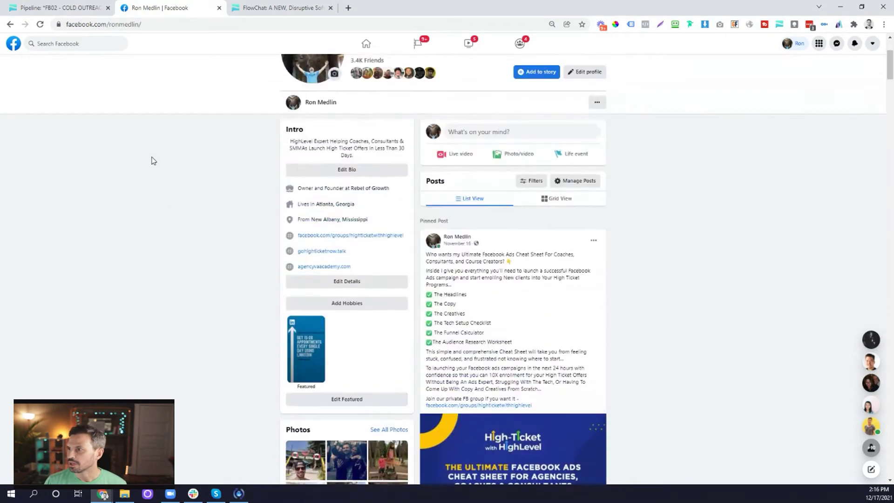
click(49, 43)
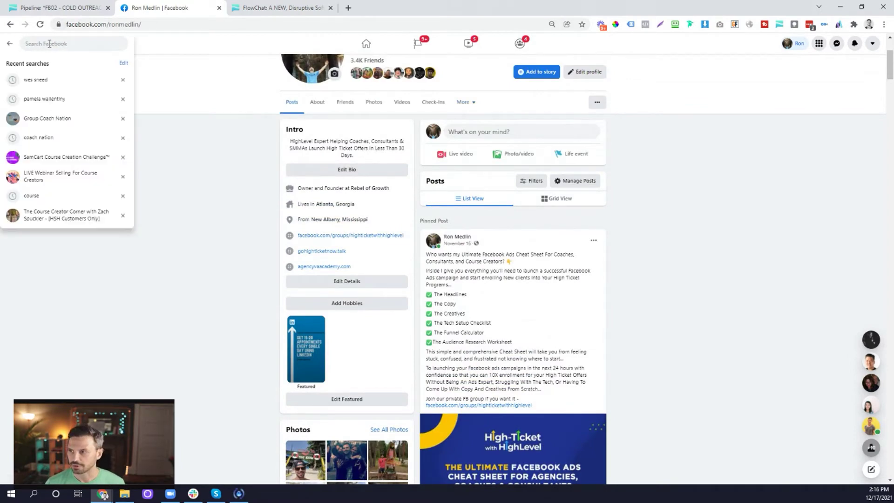
text(a)
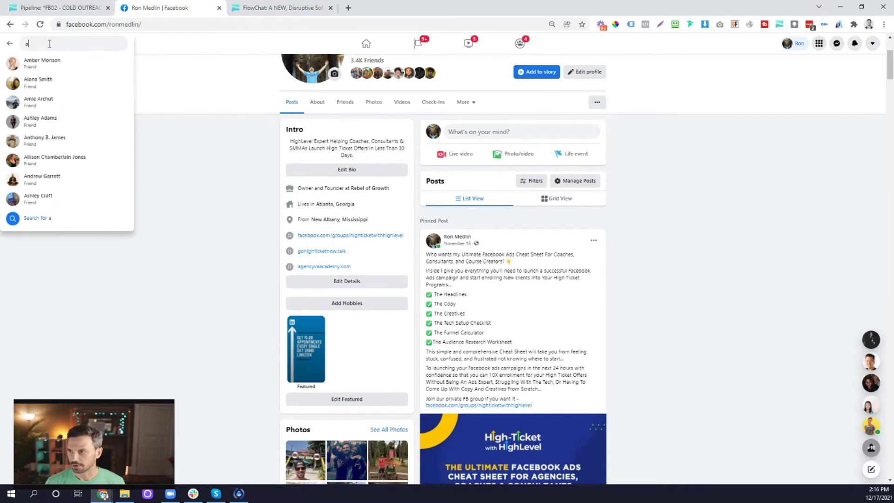
key(BackSpace)
text(coaches)
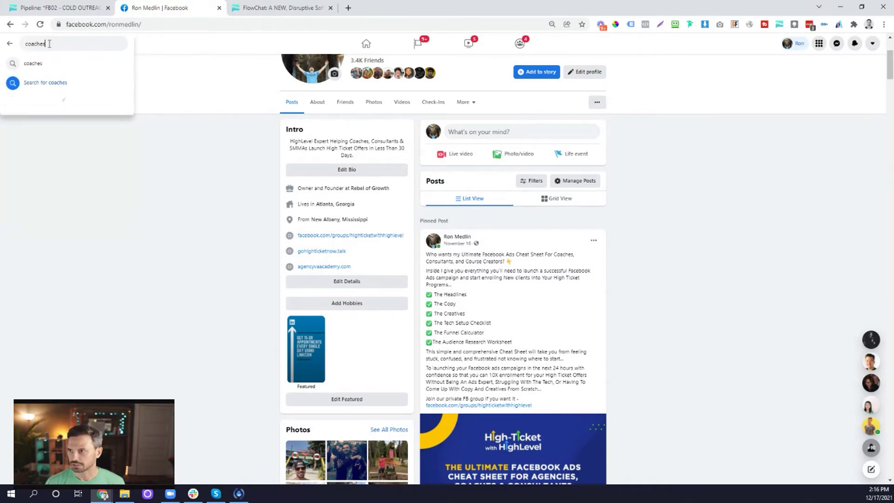
key(Return)
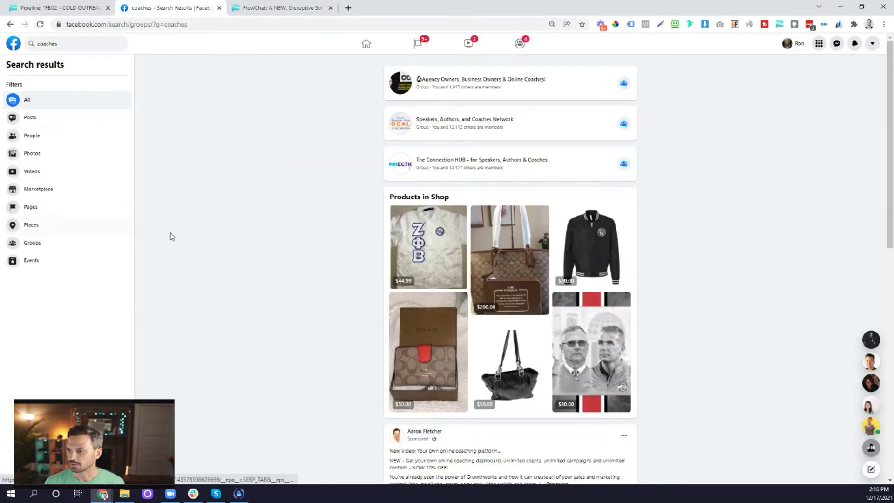
click(51, 243)
Open the Online Coaches & Consultants! group's member list, about 59,225 members
mouse_move(331, 87)
click(443, 74)
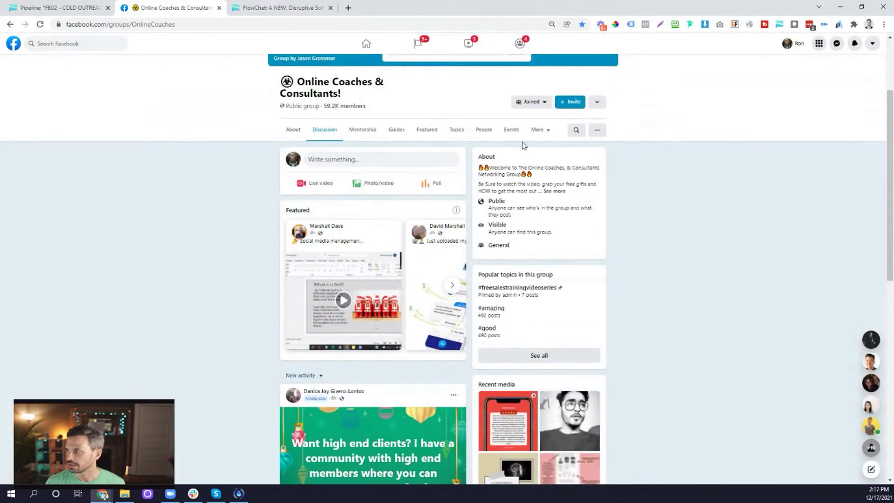
click(481, 134)
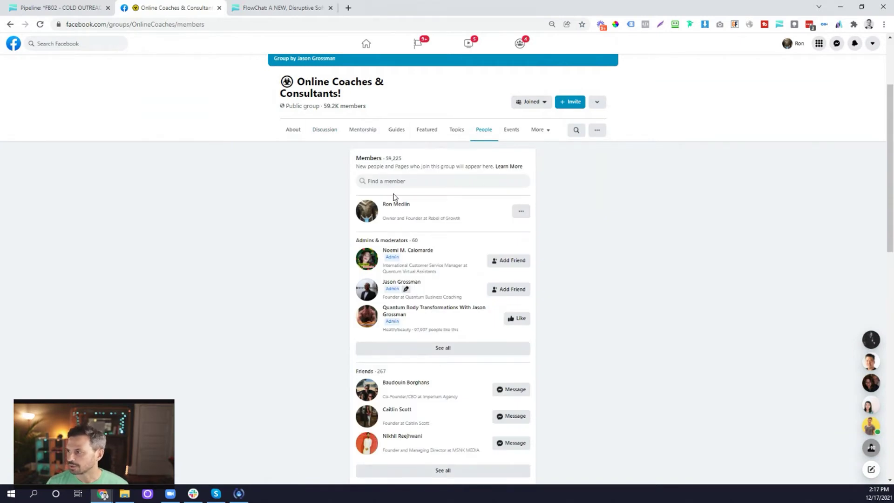
drag(385, 158, 401, 159)
click(402, 160)
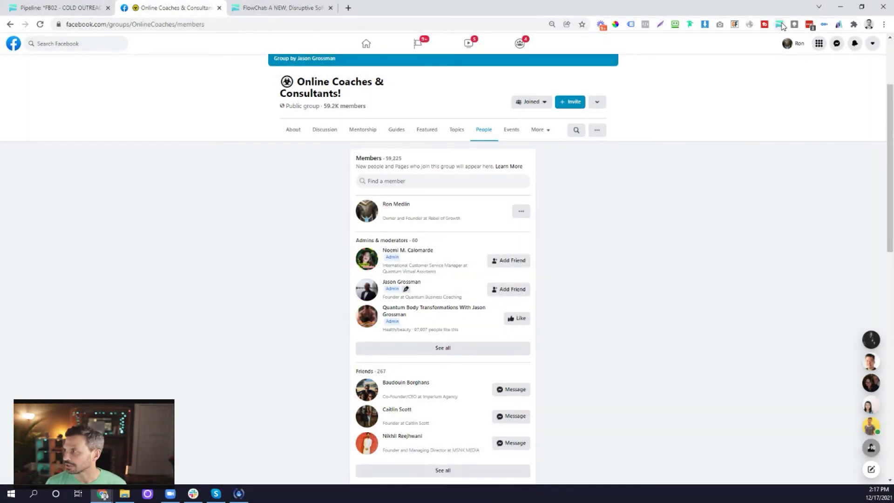
Copy the group's members with FlowChat's Group Members option, then return to the pipeline board
click(782, 24)
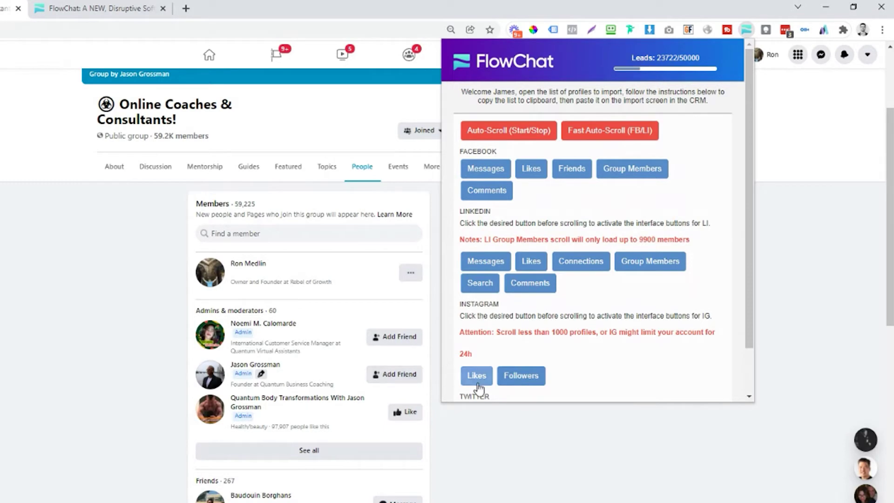
click(630, 170)
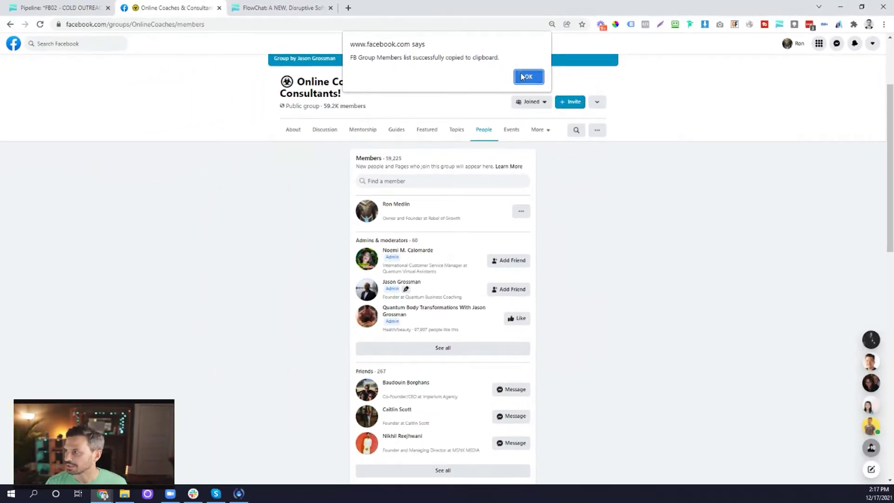
click(524, 78)
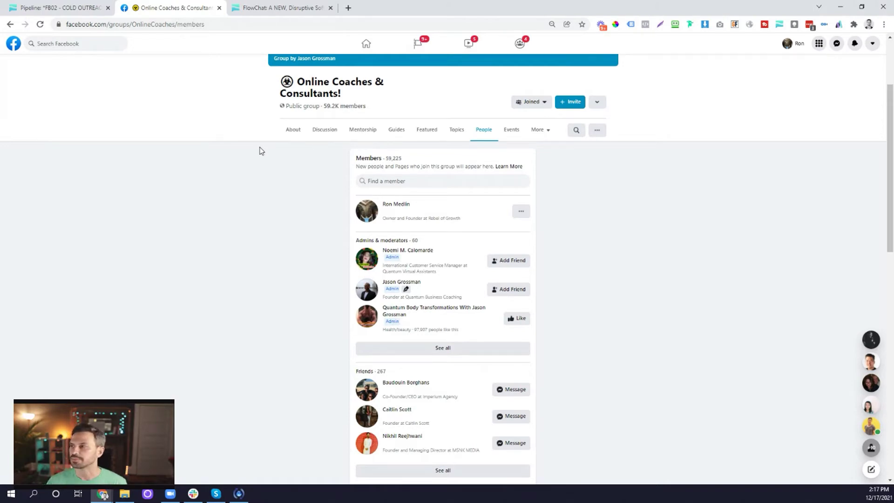
click(78, 13)
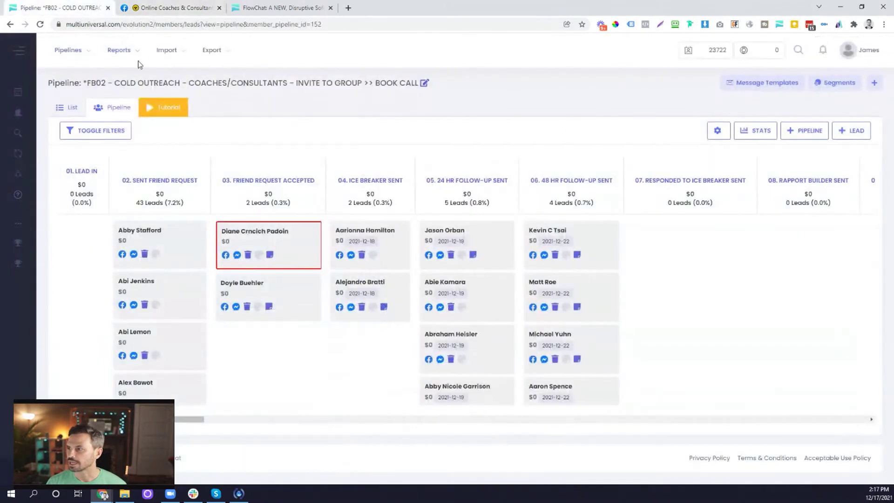
click(173, 52)
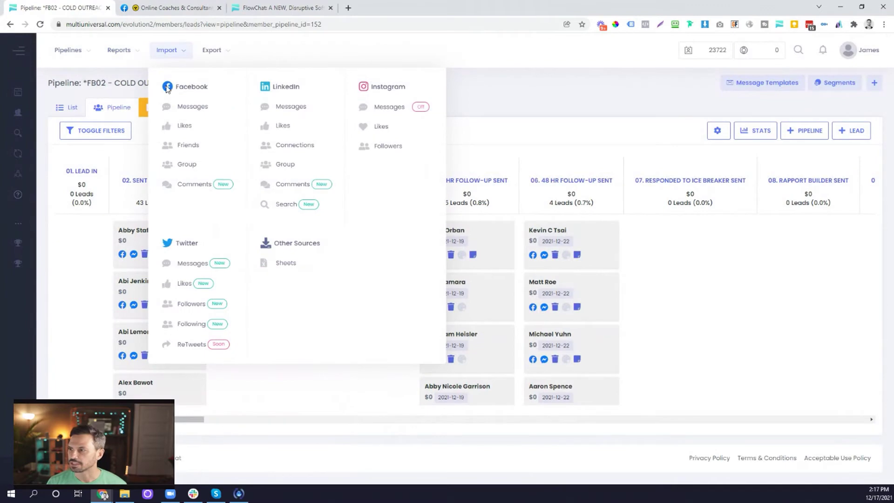
drag(182, 86, 240, 97)
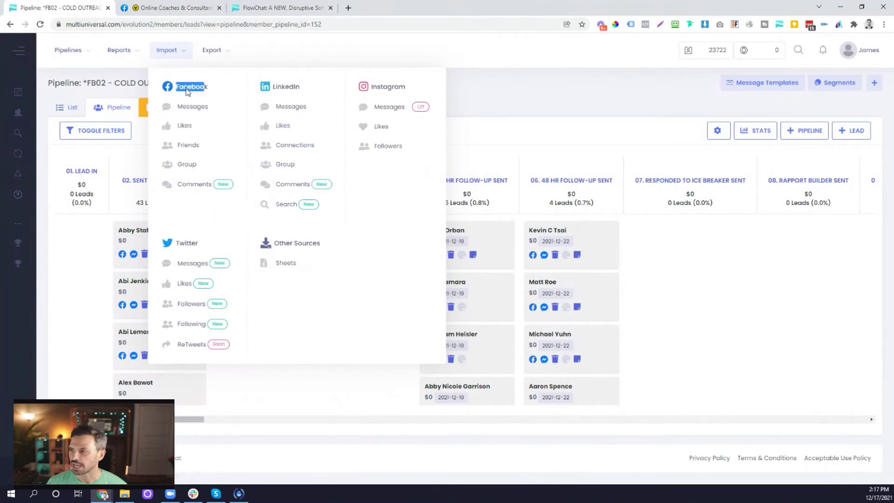
click(204, 86)
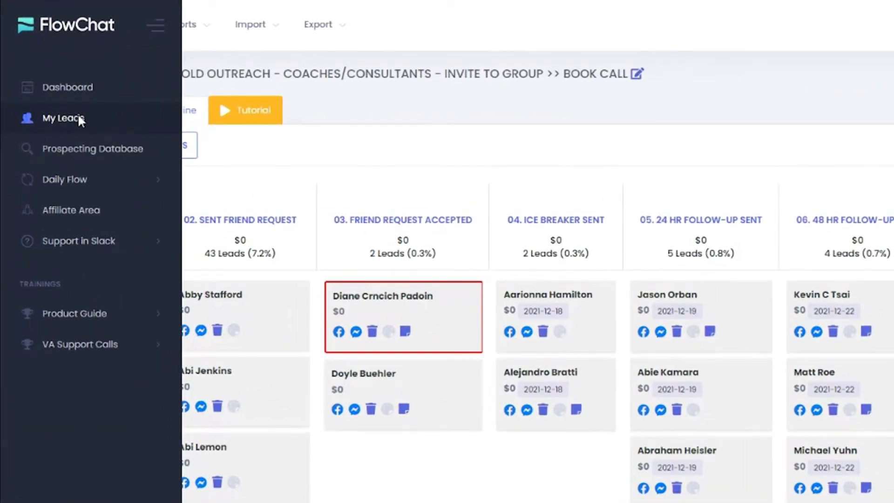
Open the My Leads list and scroll through its 24,289 leads
click(78, 118)
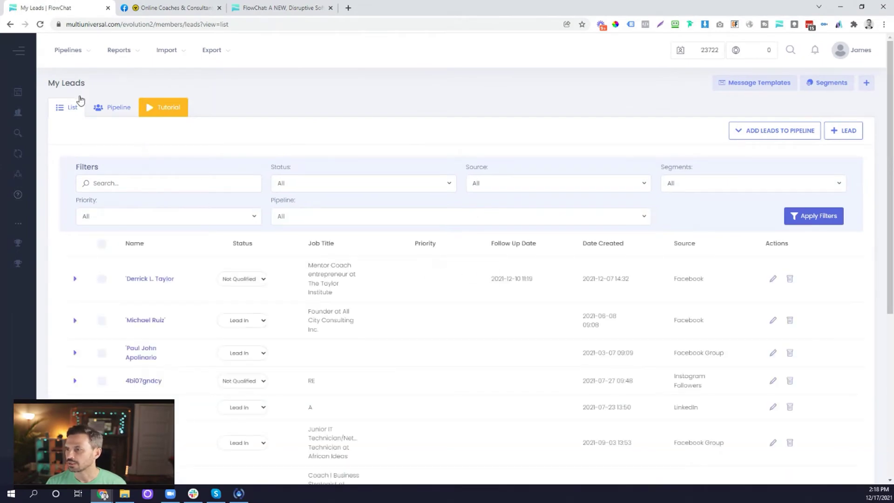
scroll(591, 261, down, 3)
scroll(587, 277, down, 3)
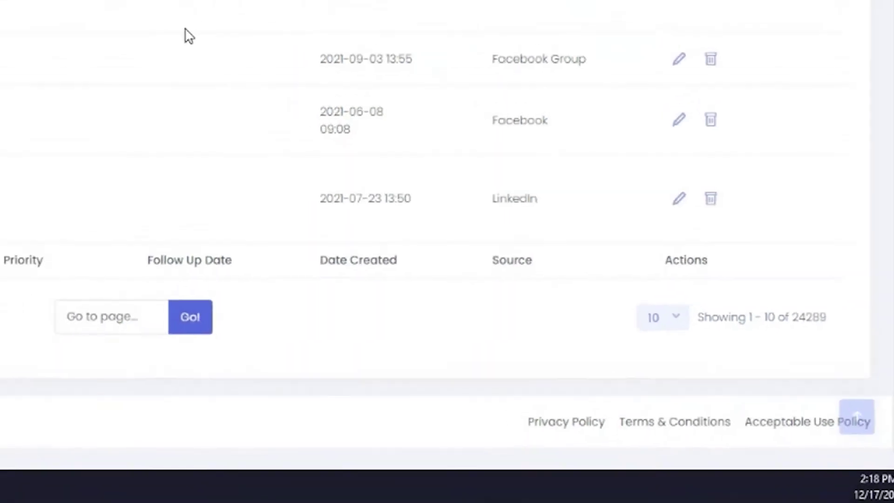
scroll(405, 241, up, 3)
scroll(405, 240, up, 3)
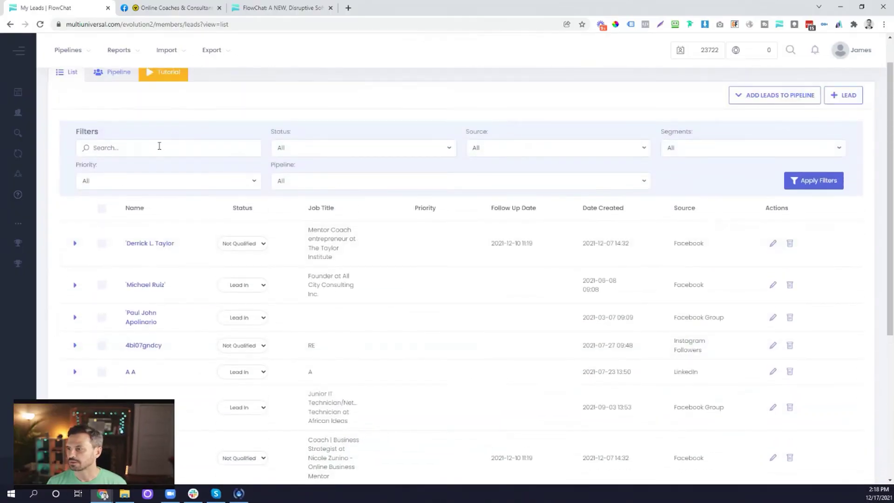
Filter My Leads by 'coach', narrowing the list to 507 leads
click(159, 146)
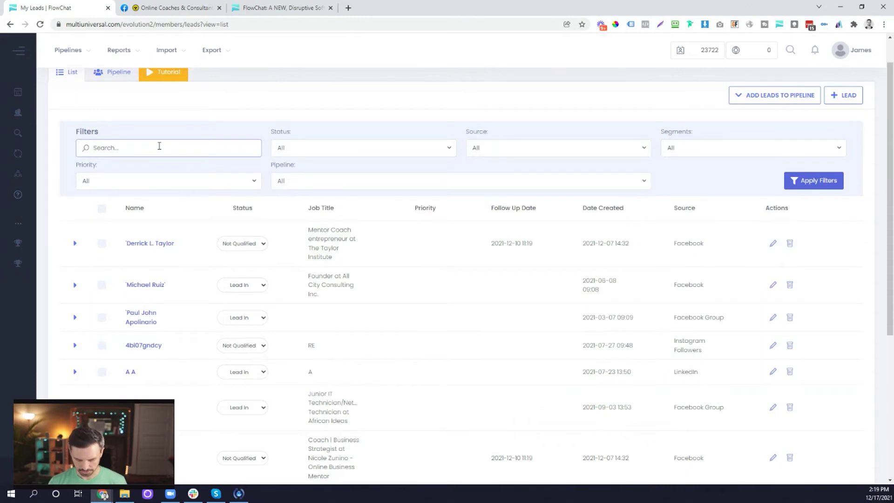
text(coa)
key(BackSpace)
key(BackSpace)
click(814, 181)
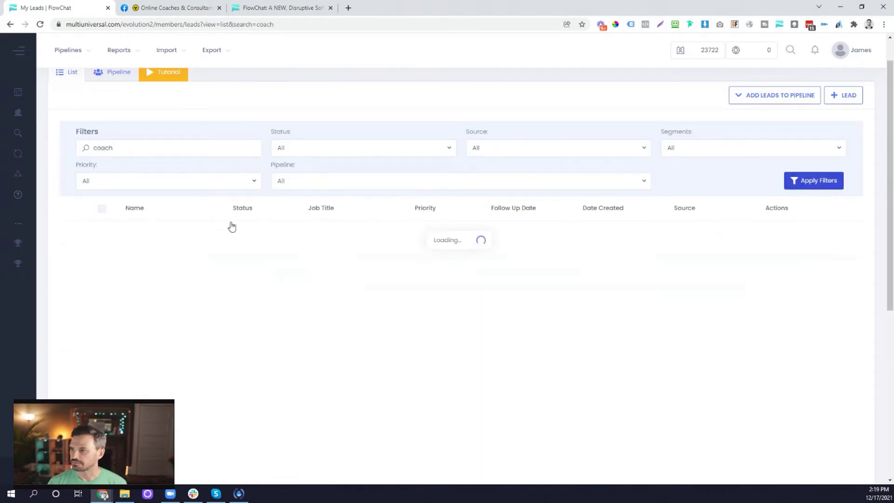
scroll(356, 247, down, 2)
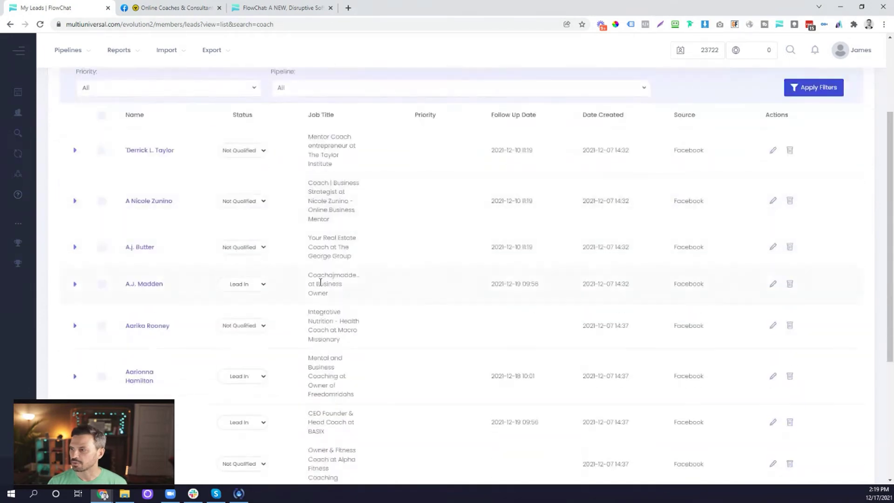
scroll(320, 283, down, 1)
scroll(320, 282, down, 2)
scroll(320, 283, down, 1)
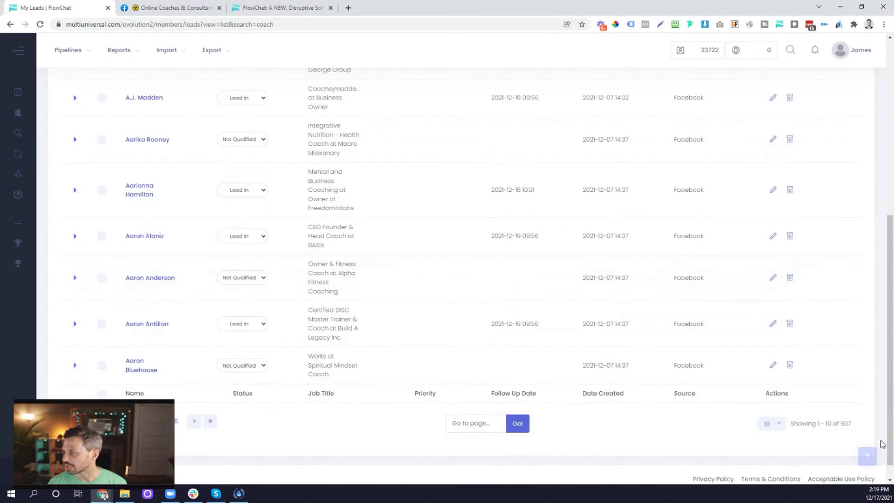
scroll(289, 306, up, 2)
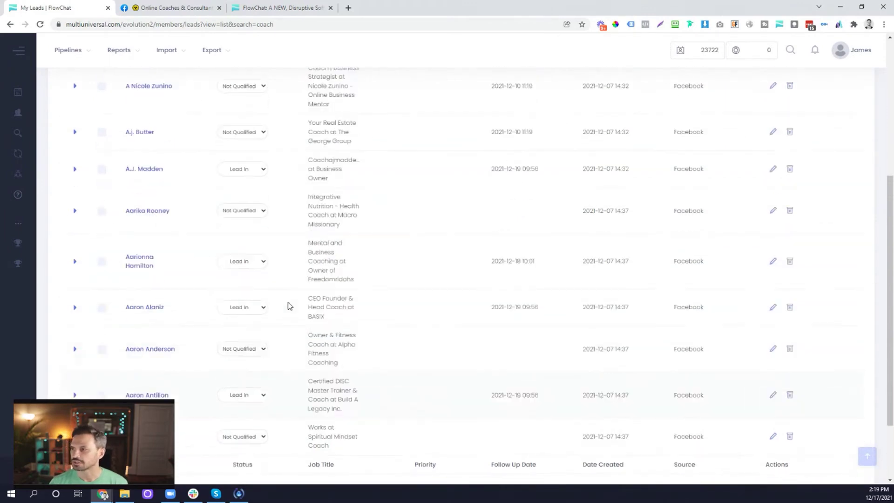
scroll(289, 306, up, 1)
scroll(288, 305, up, 2)
scroll(289, 305, up, 1)
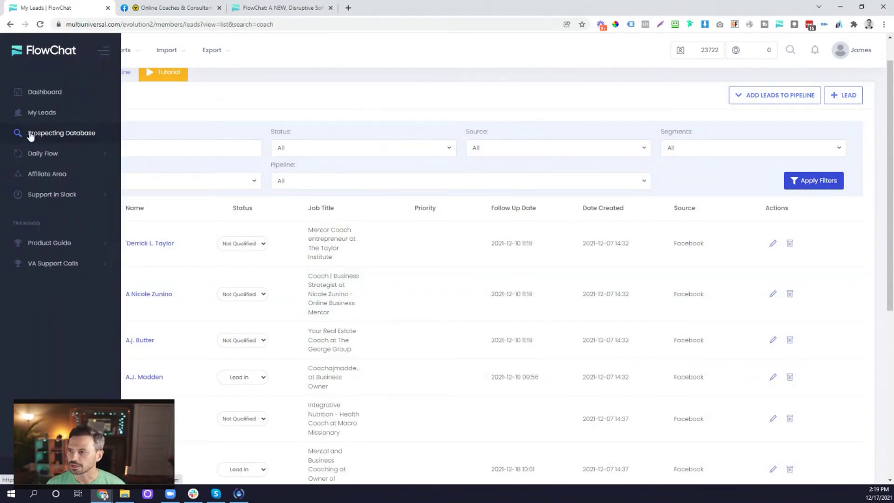
Open the Prospecting Database and switch to its 3,175,329 LinkedIn profiles
click(32, 136)
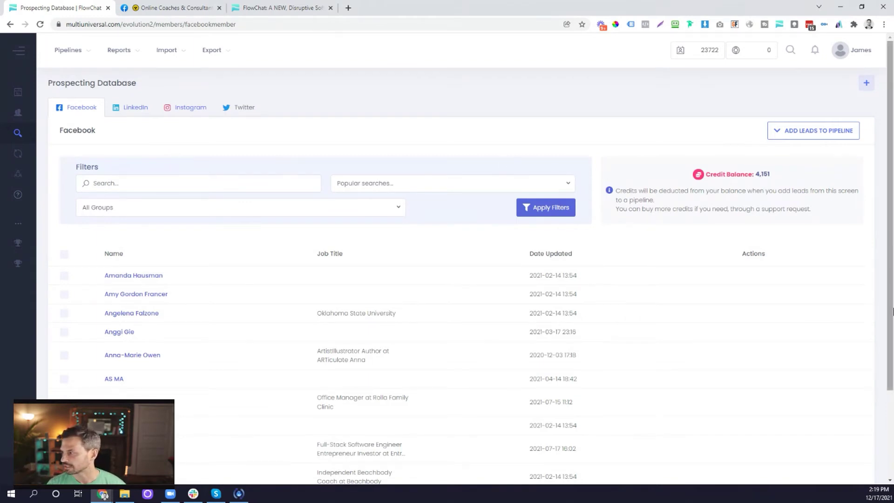
scroll(675, 301, down, 3)
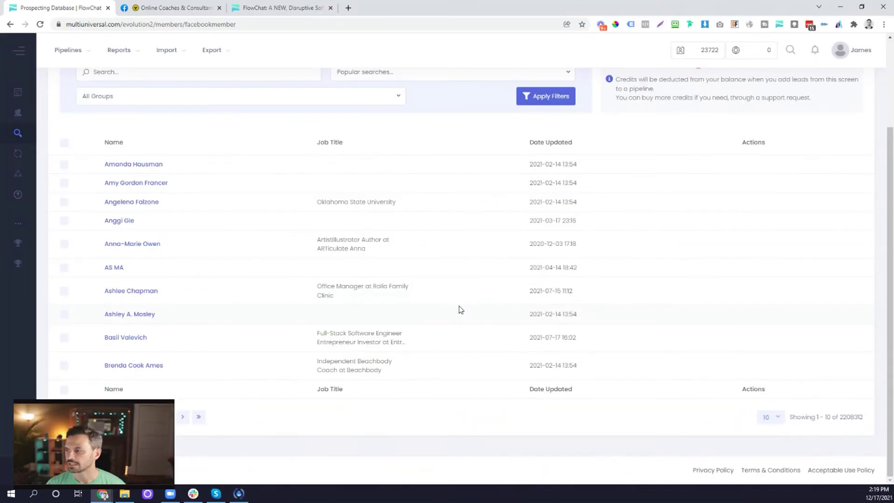
scroll(376, 304, up, 2)
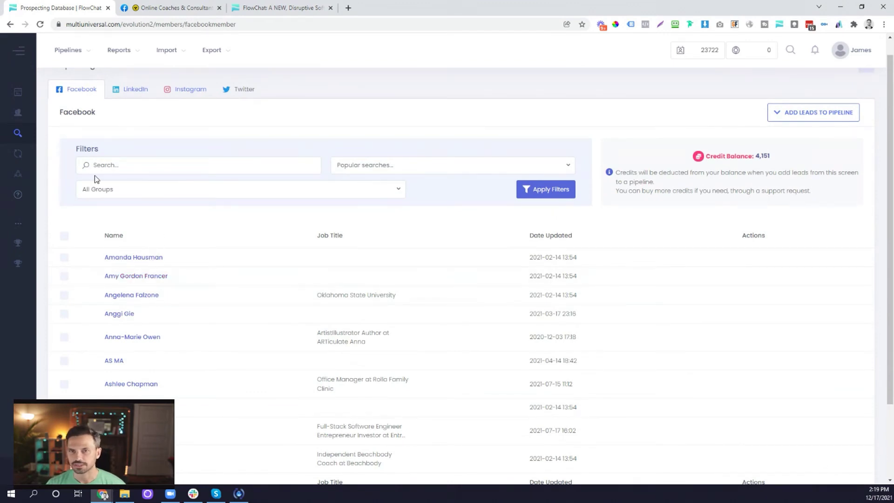
click(133, 92)
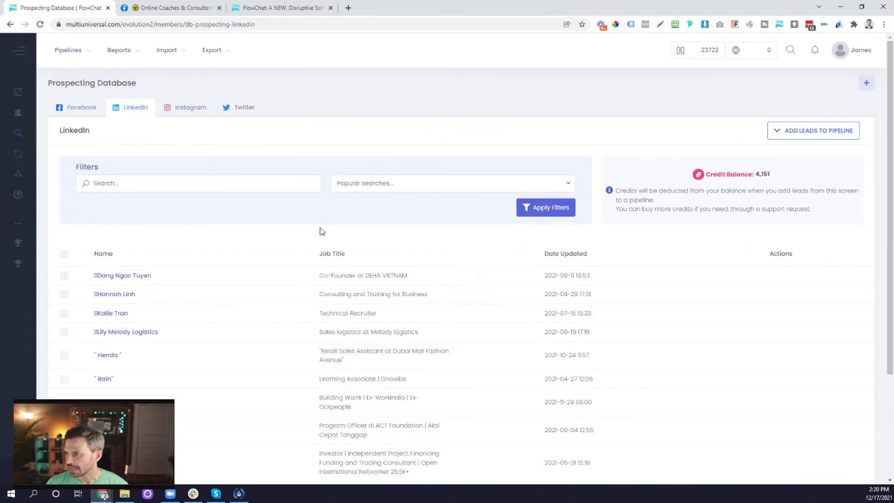
scroll(322, 232, down, 4)
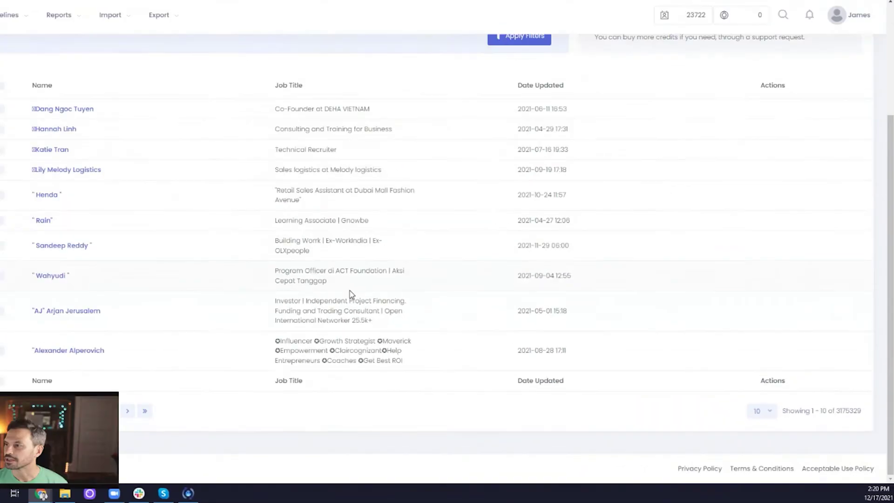
scroll(386, 286, up, 3)
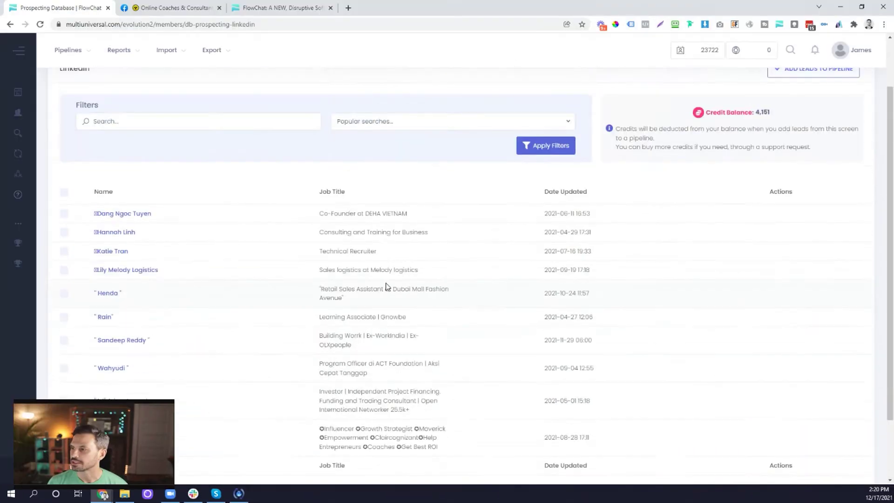
scroll(386, 286, up, 2)
Switch the Prospecting Database to Instagram profiles, showing 344,013 records
click(179, 108)
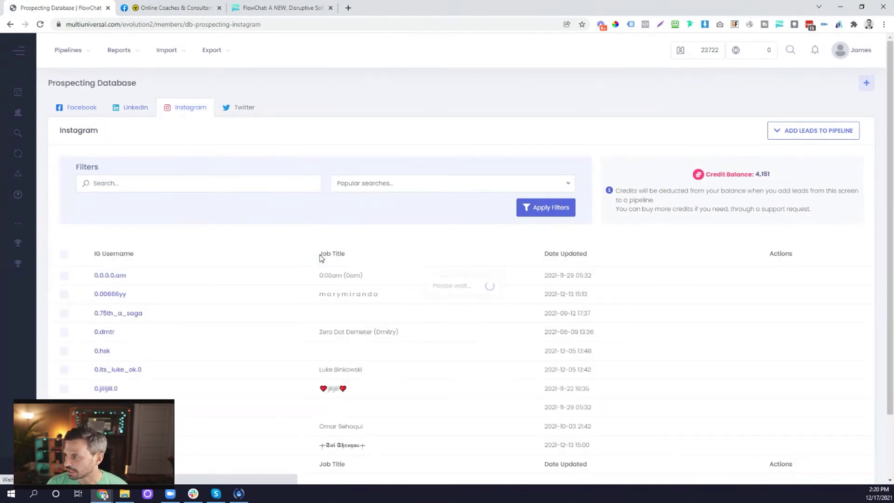
scroll(294, 247, down, 3)
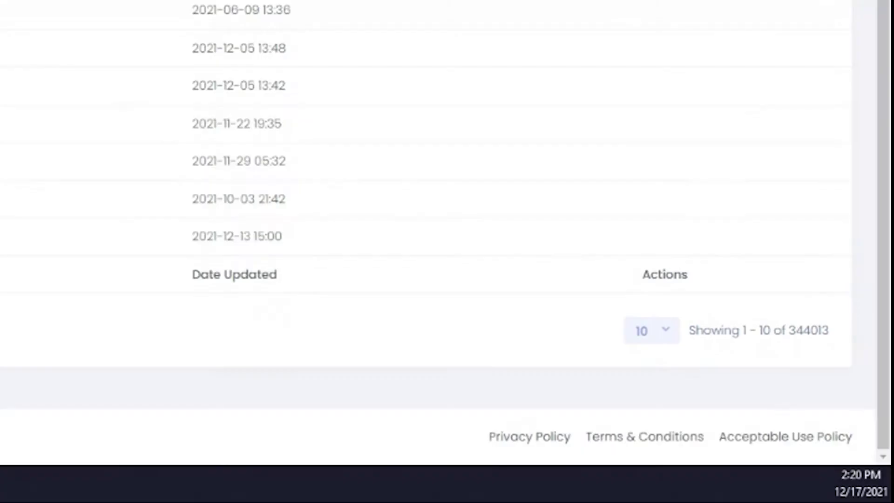
scroll(233, 223, up, 5)
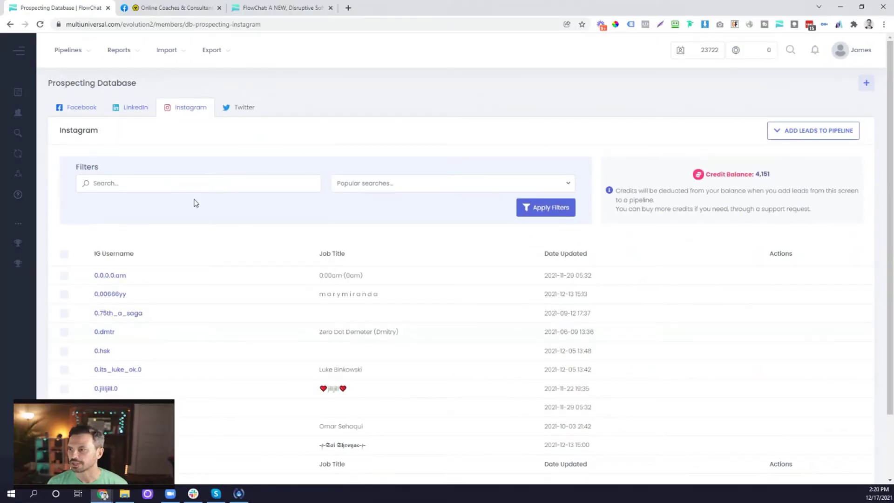
Search the Facebook prospecting profiles for 'real estate', yielding 13,838 matches
click(83, 108)
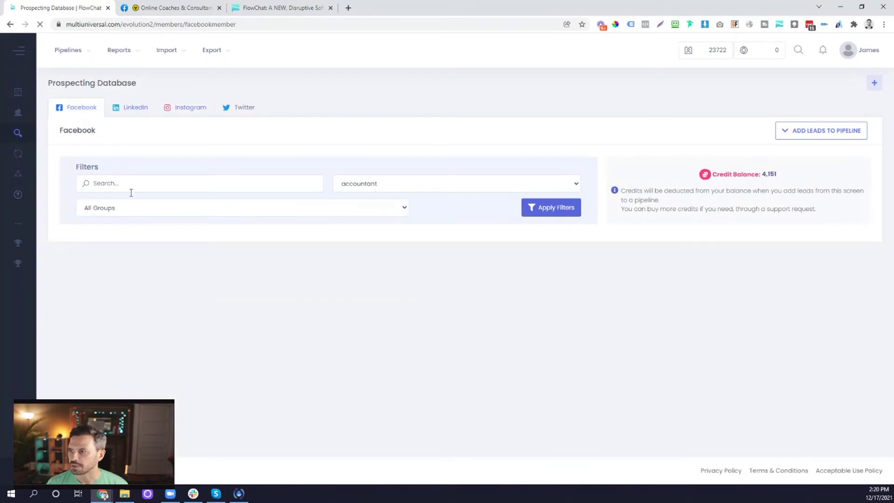
click(136, 186)
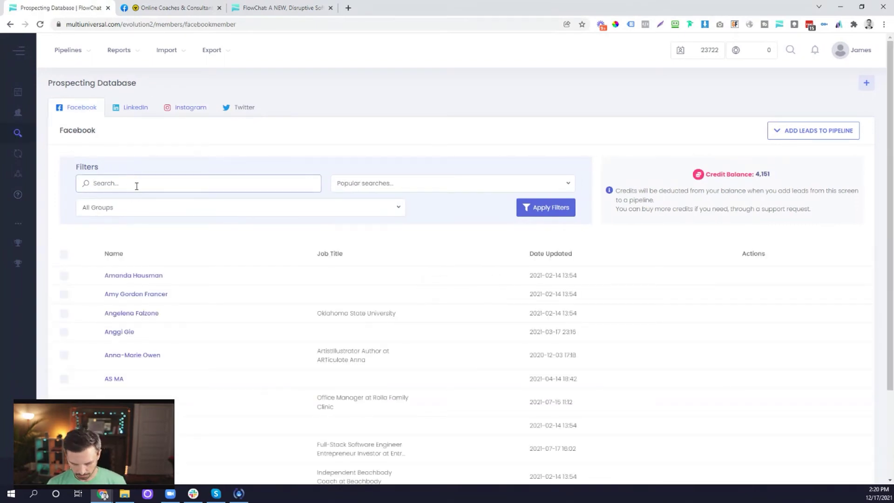
text(real est)
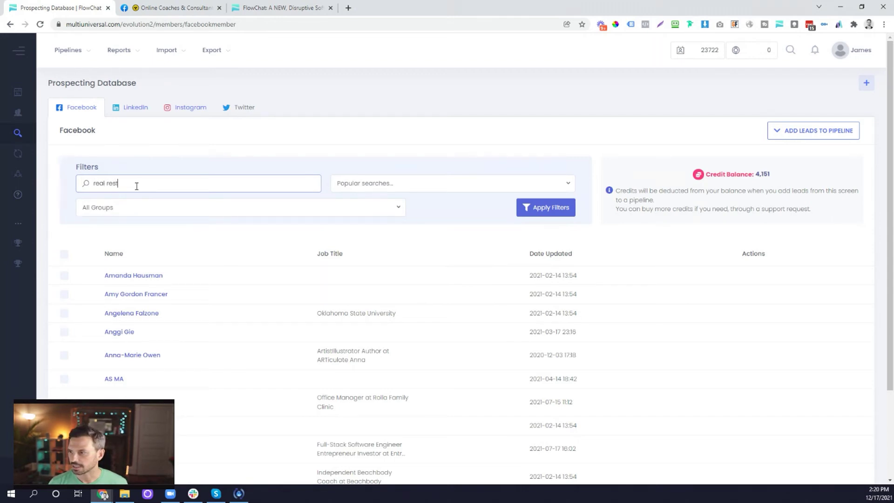
text(ate)
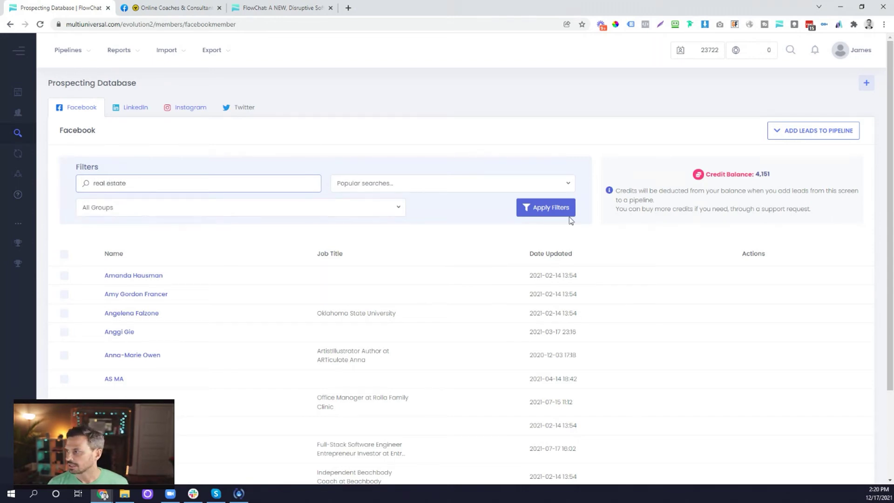
click(546, 212)
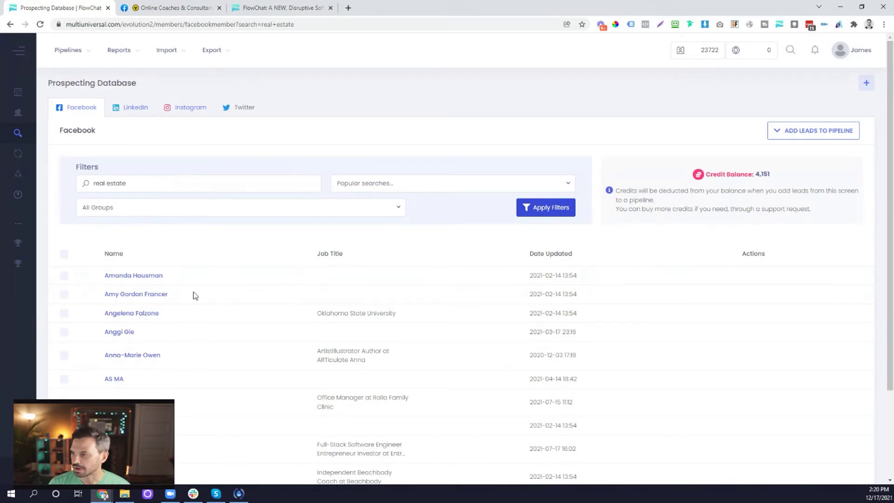
scroll(565, 306, down, 1)
scroll(564, 293, down, 1)
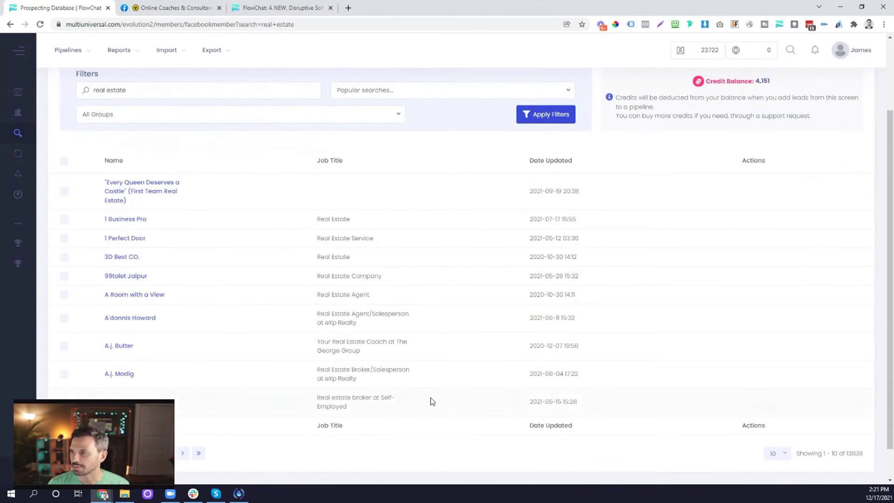
scroll(286, 326, up, 2)
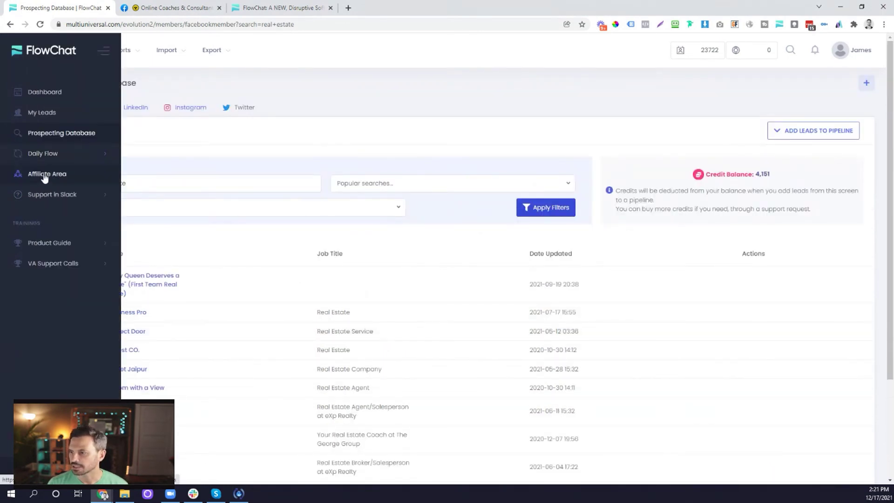
Go to the Affiliate Area to view referral links, the custom-link builder and payout email
click(44, 179)
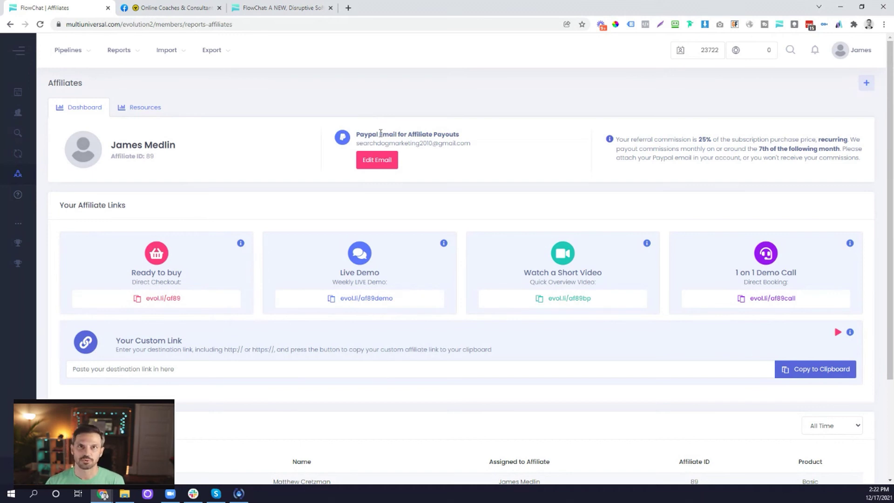
Open the FB02 cold outreach pipeline and copy its Pipeline + Message Templates share link
click(92, 55)
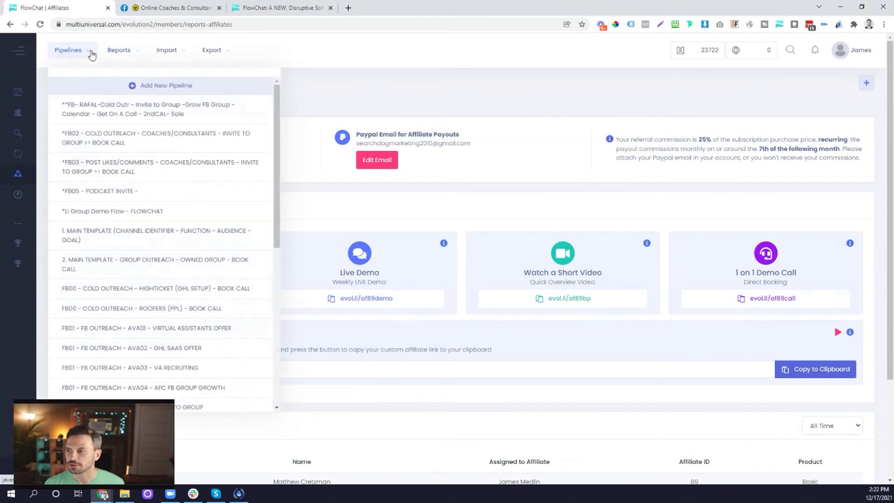
click(103, 136)
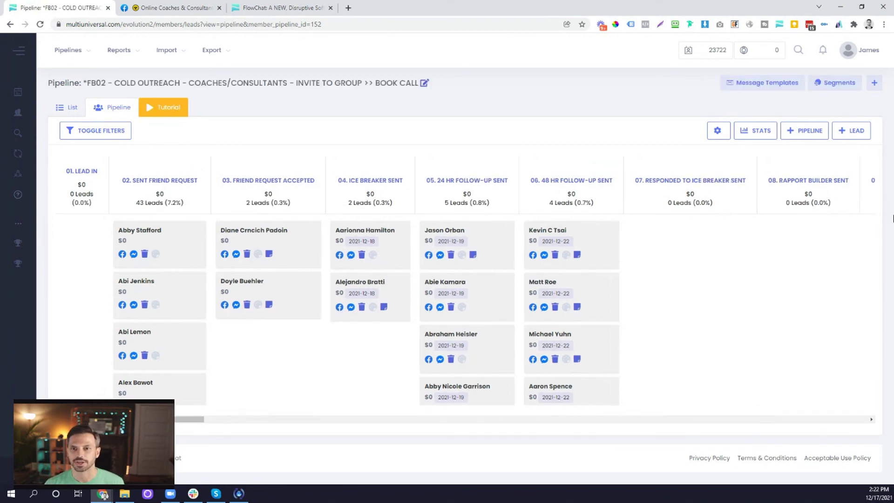
click(719, 136)
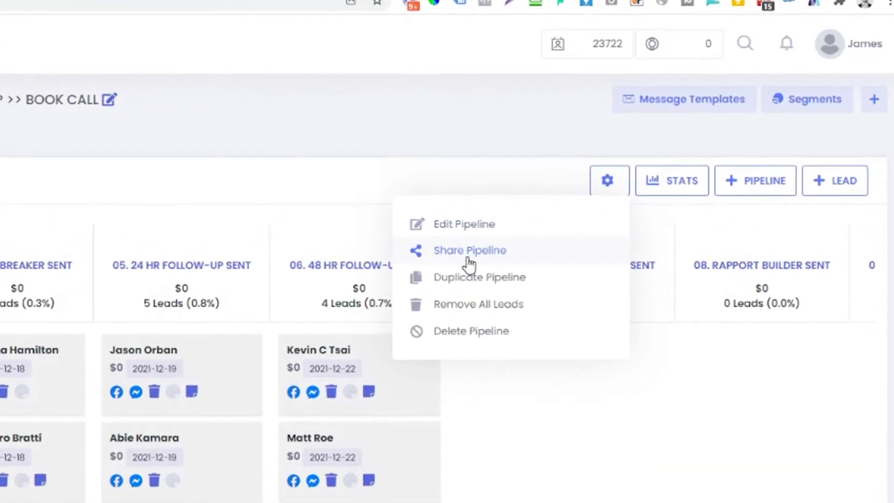
click(634, 173)
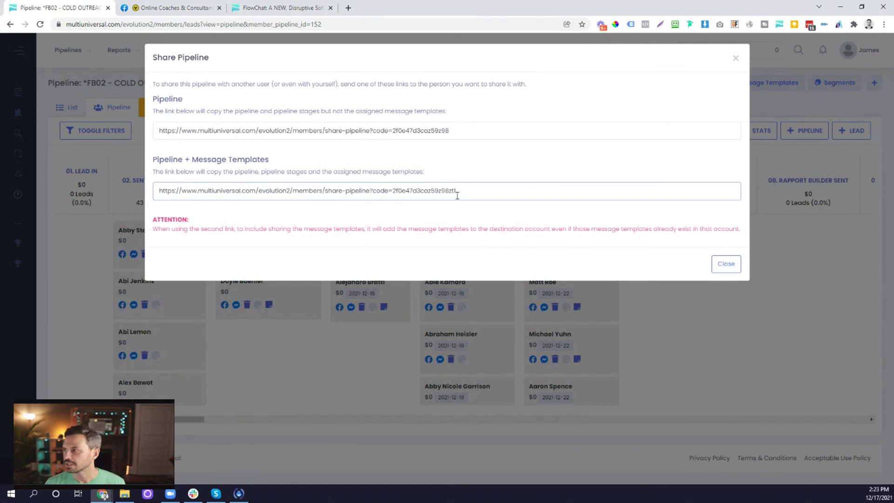
drag(458, 191, 183, 190)
right_click(184, 190)
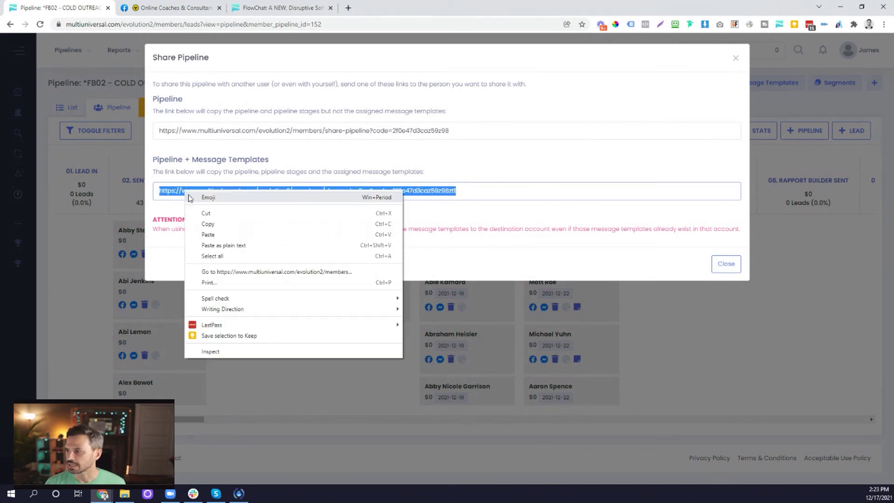
click(204, 225)
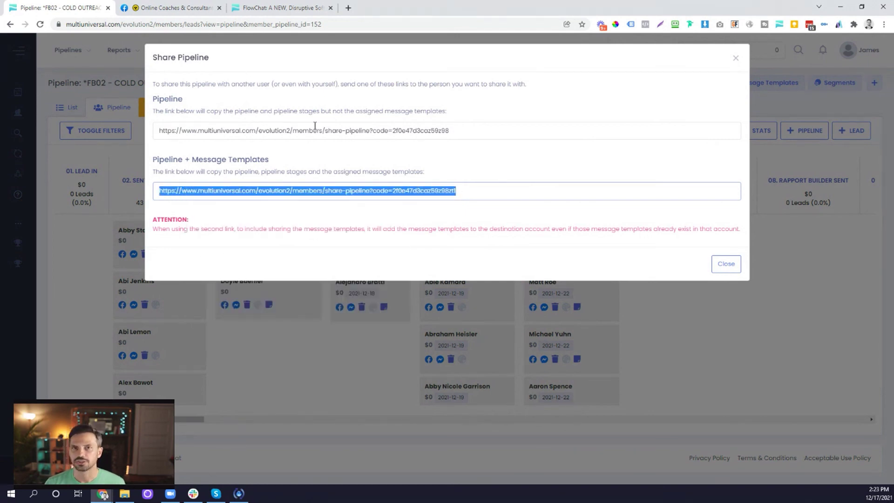
click(736, 58)
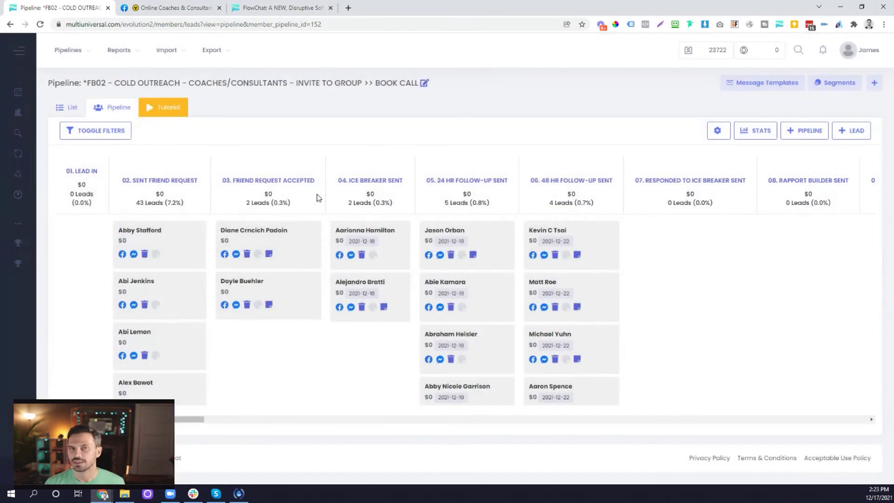